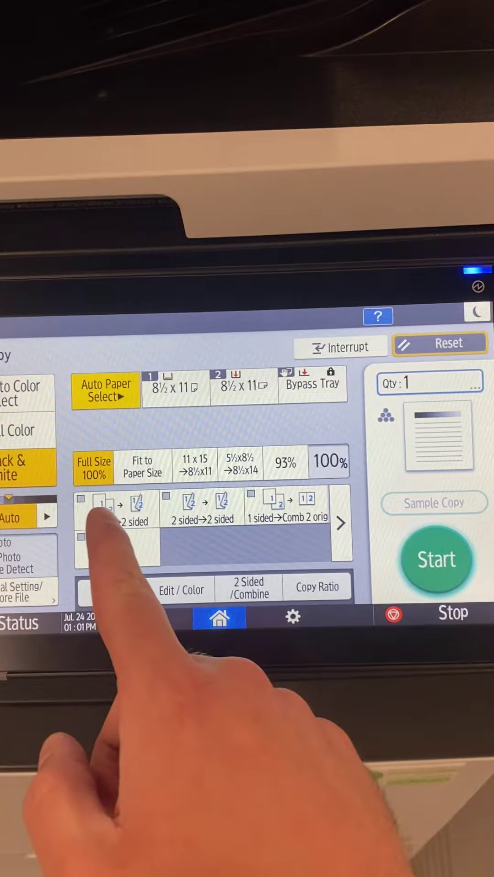
Toggle 1 Sided→2 Sided and 2 Sided→2 Sided off again, then page to more presets
{"action": "left_click", "coordinate": [96, 514]}
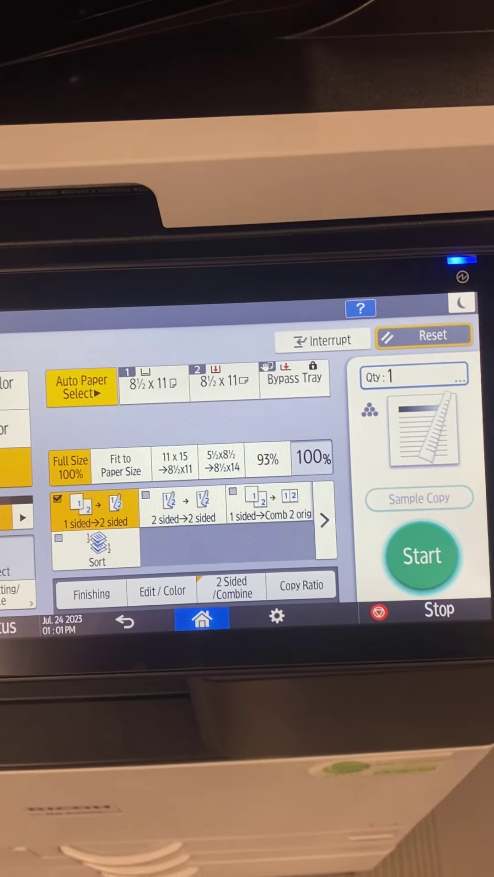
{"action": "left_click", "coordinate": [96, 531]}
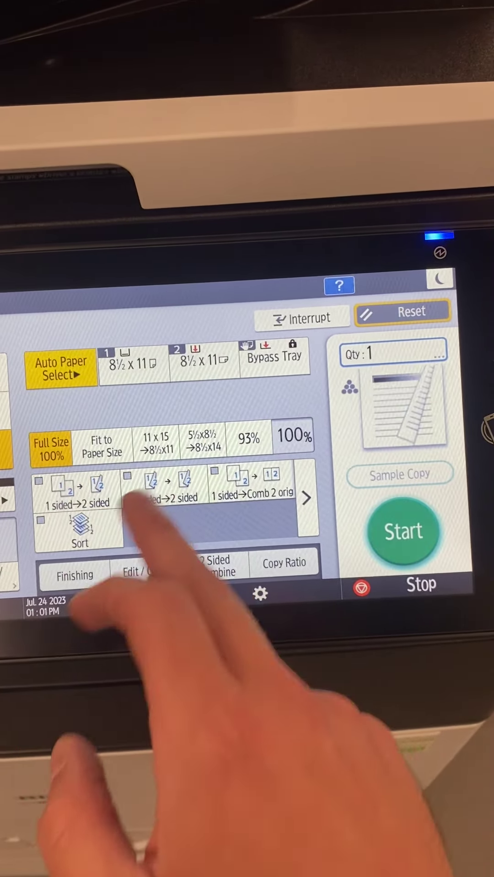
{"action": "left_click", "coordinate": [164, 494]}
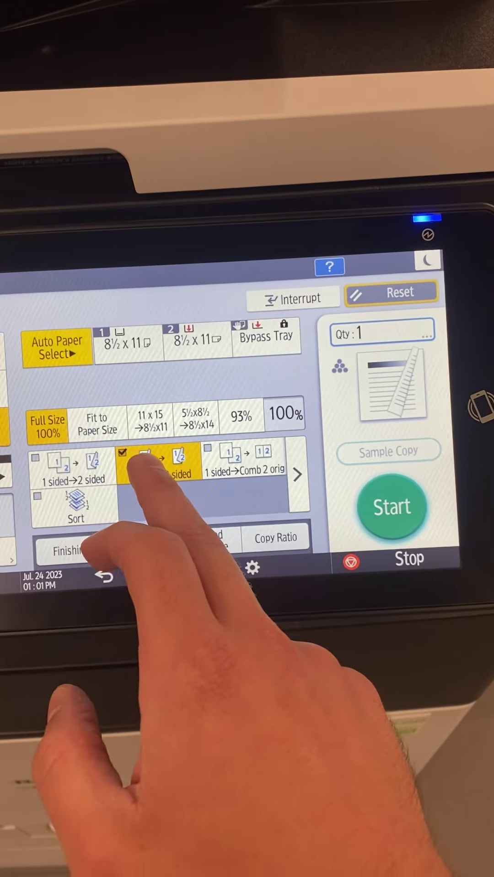
{"action": "left_click", "coordinate": [155, 473]}
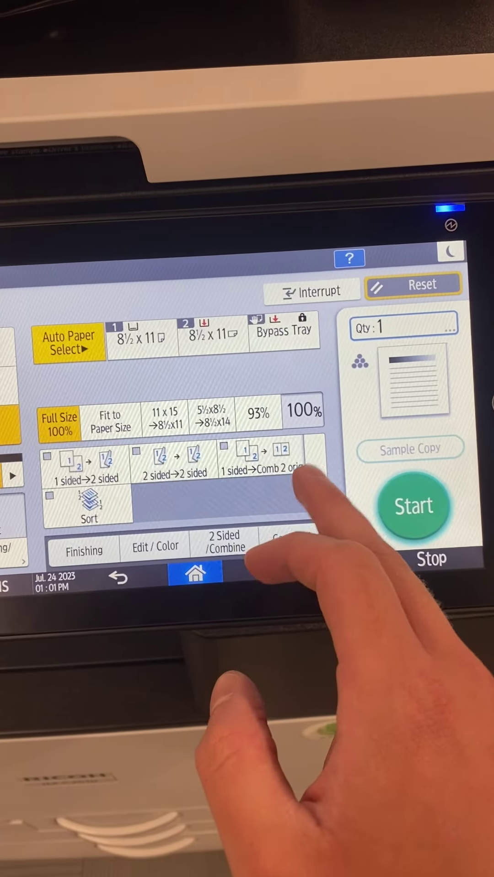
{"action": "left_click", "coordinate": [312, 473]}
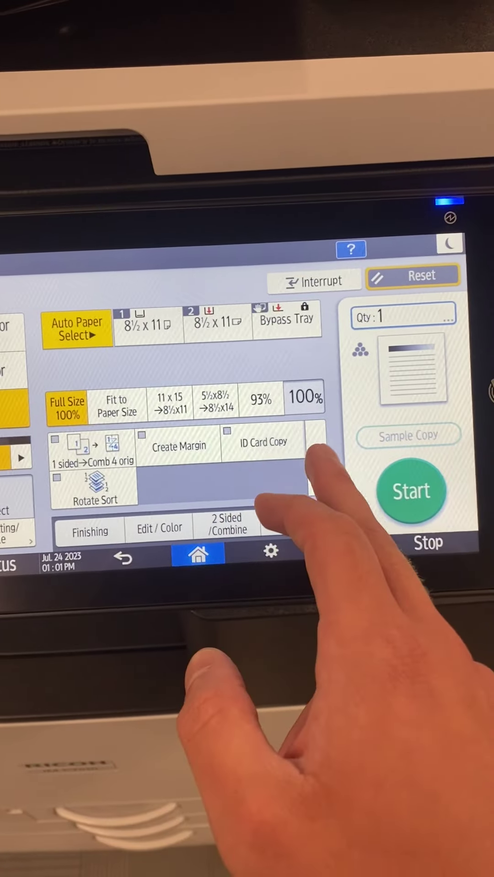
Page back to the first preset page with the duplex and Sort options
{"action": "left_click", "coordinate": [321, 466]}
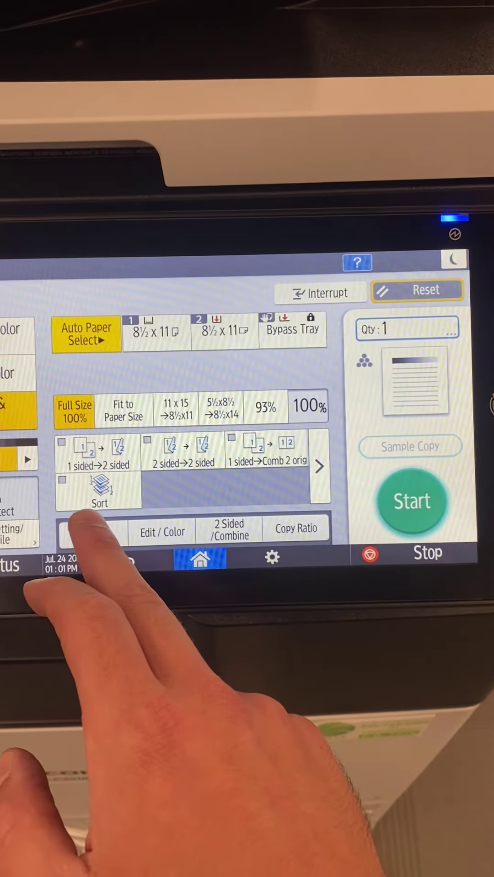
Preview Finishing, Edit/Color and 2 Sided/Combine without changes, then open Copy Ratio
{"action": "left_click", "coordinate": [76, 529]}
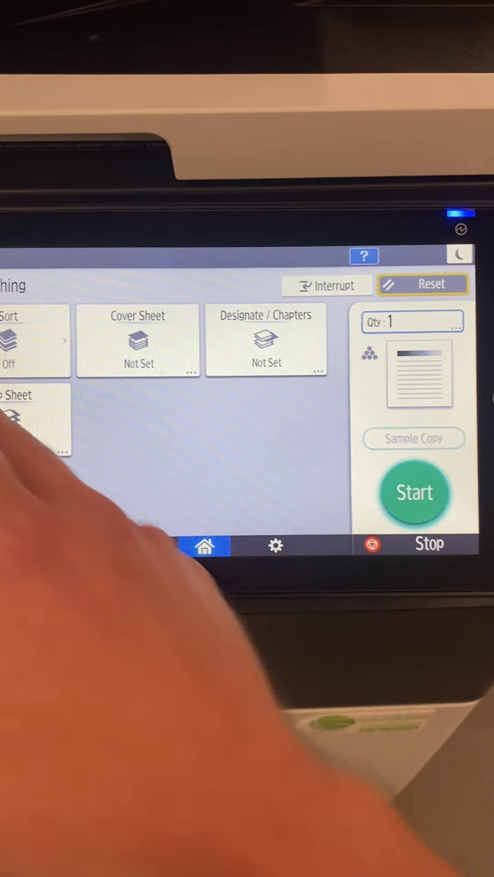
{"action": "left_click", "coordinate": [27, 425]}
{"action": "left_click", "coordinate": [171, 523]}
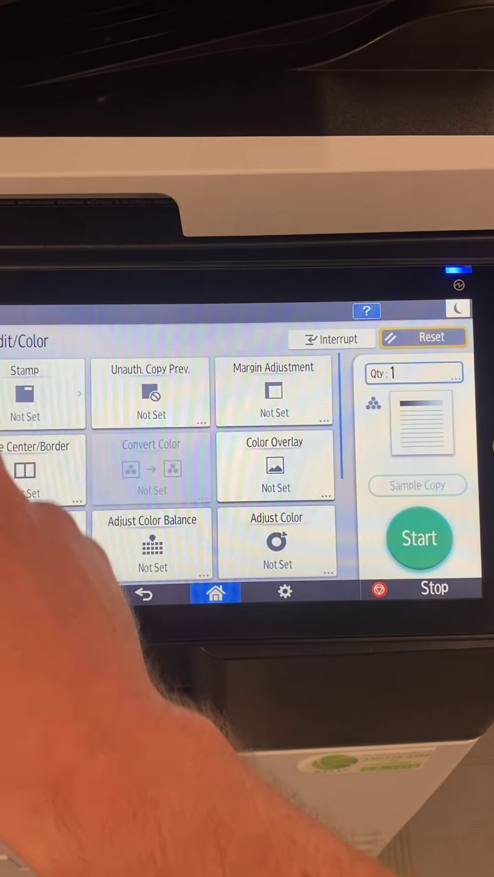
{"action": "left_click", "coordinate": [144, 593]}
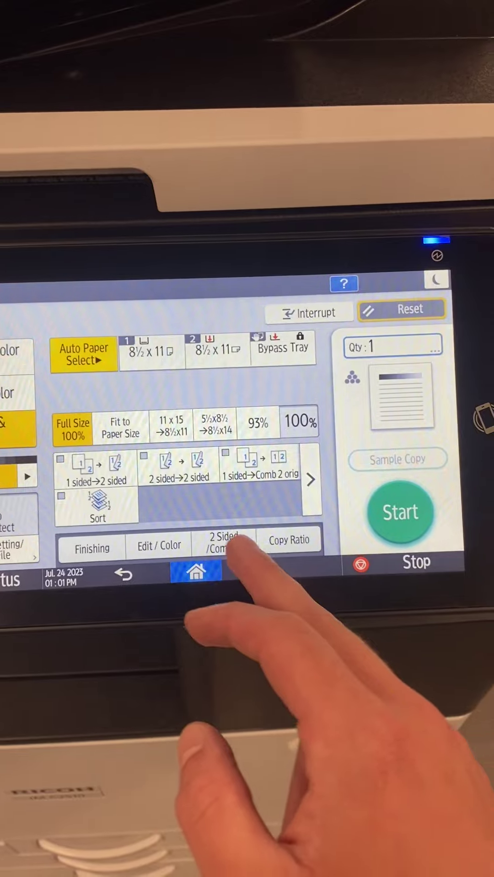
{"action": "left_click", "coordinate": [225, 543]}
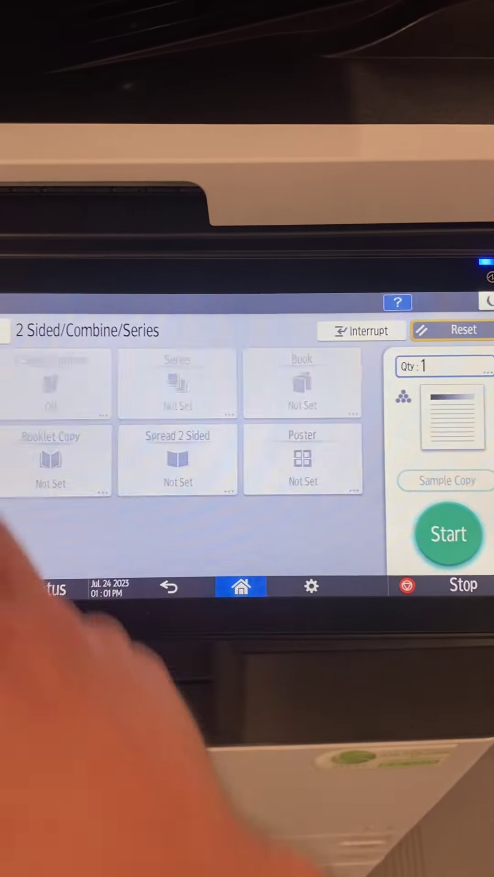
{"action": "left_click", "coordinate": [161, 587]}
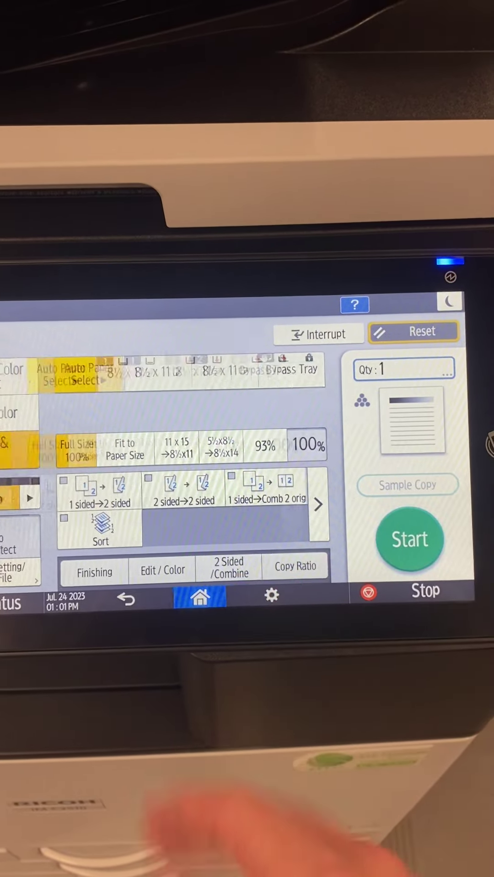
{"action": "left_click", "coordinate": [295, 566]}
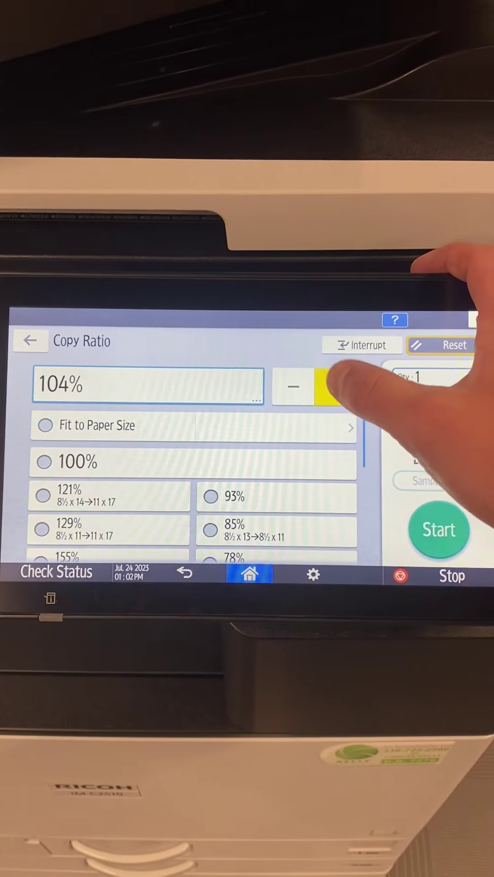
{"action": "left_click_drag", "start_coordinate": [309, 511], "coordinate": [308, 445]}
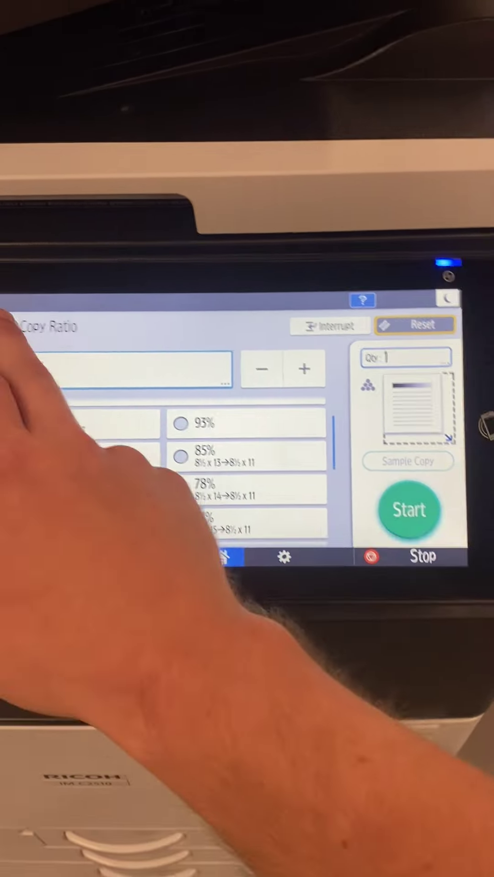
Apply the 112% copy ratio and leave the Copy Ratio screen
{"action": "left_click", "coordinate": [11, 330]}
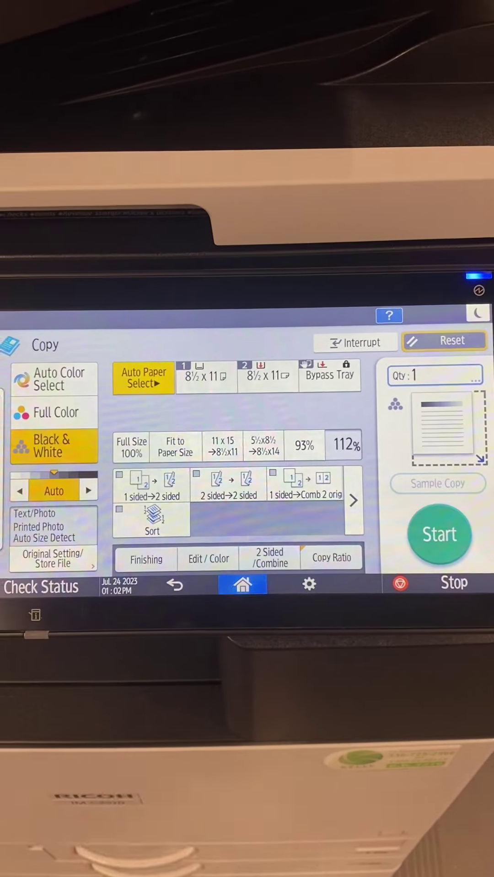